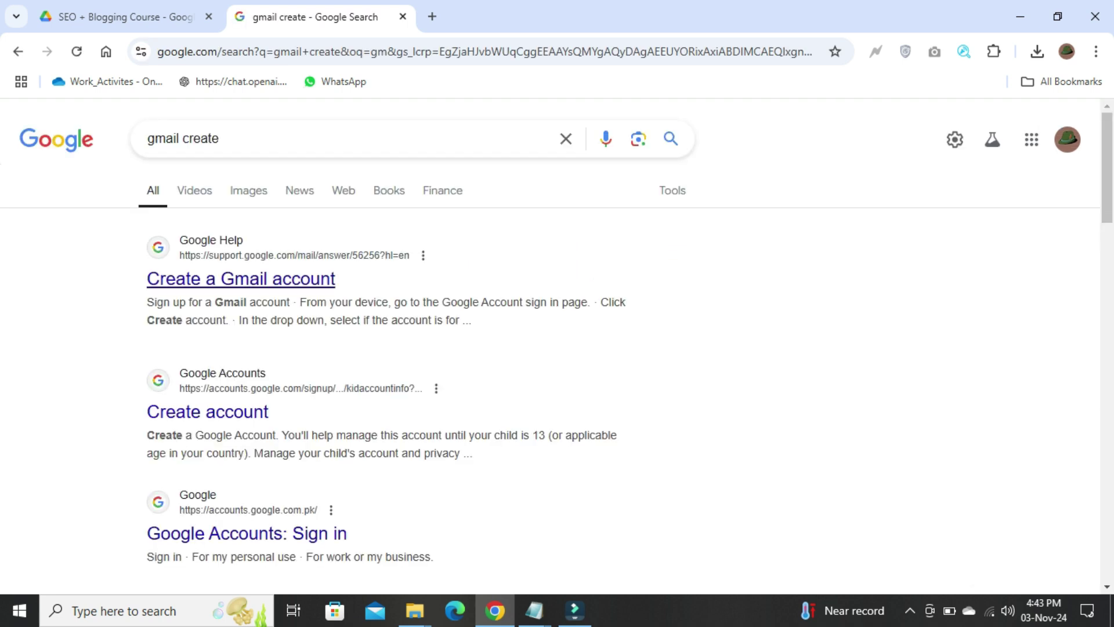
Step: Open the 'Create a Gmail account' help article, skim it, and follow its 'Create an account' link
{"action": "left_click", "coordinate": [241, 278]}
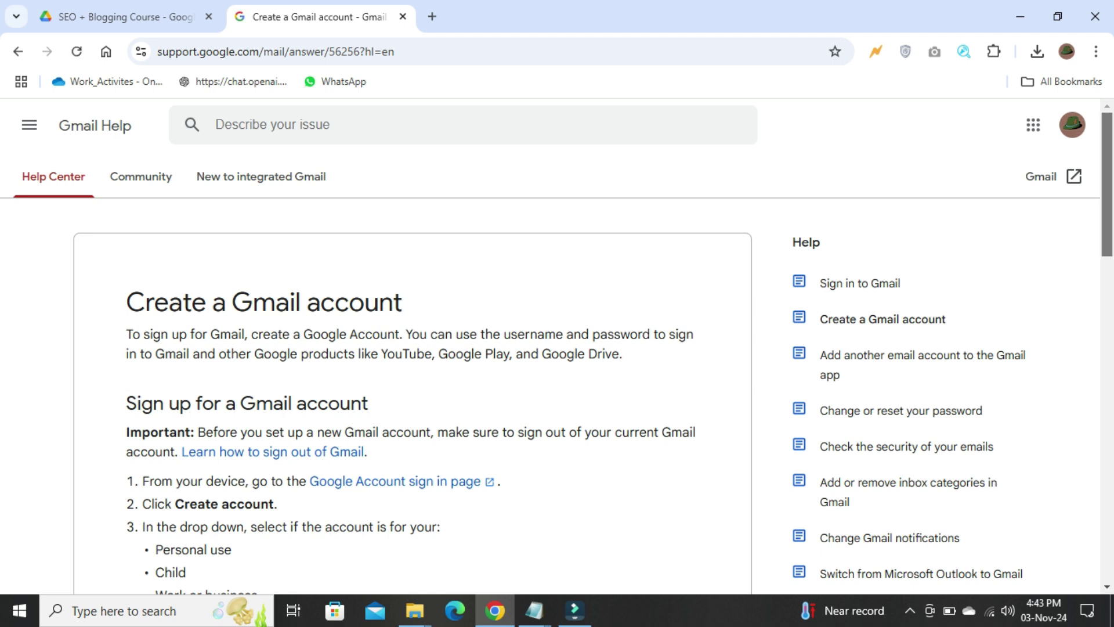
{"action": "scroll", "coordinate": [558, 372], "scroll_direction": "down", "scroll_amount": 15}
{"action": "scroll", "coordinate": [557, 371], "scroll_direction": "up", "scroll_amount": 13}
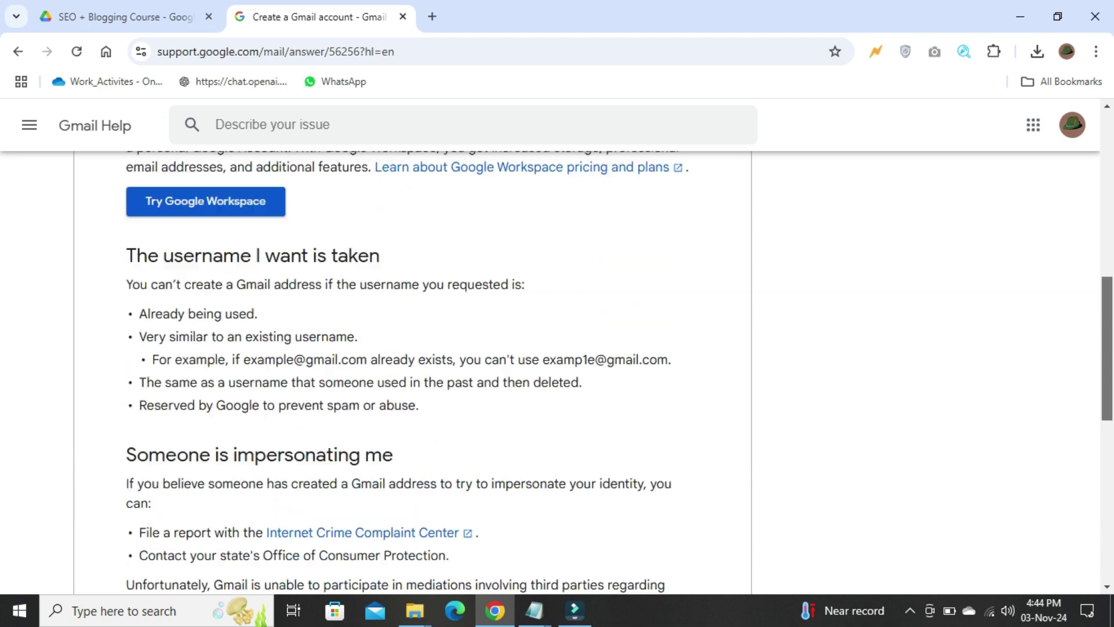
{"action": "scroll", "coordinate": [558, 372], "scroll_direction": "down", "scroll_amount": 2}
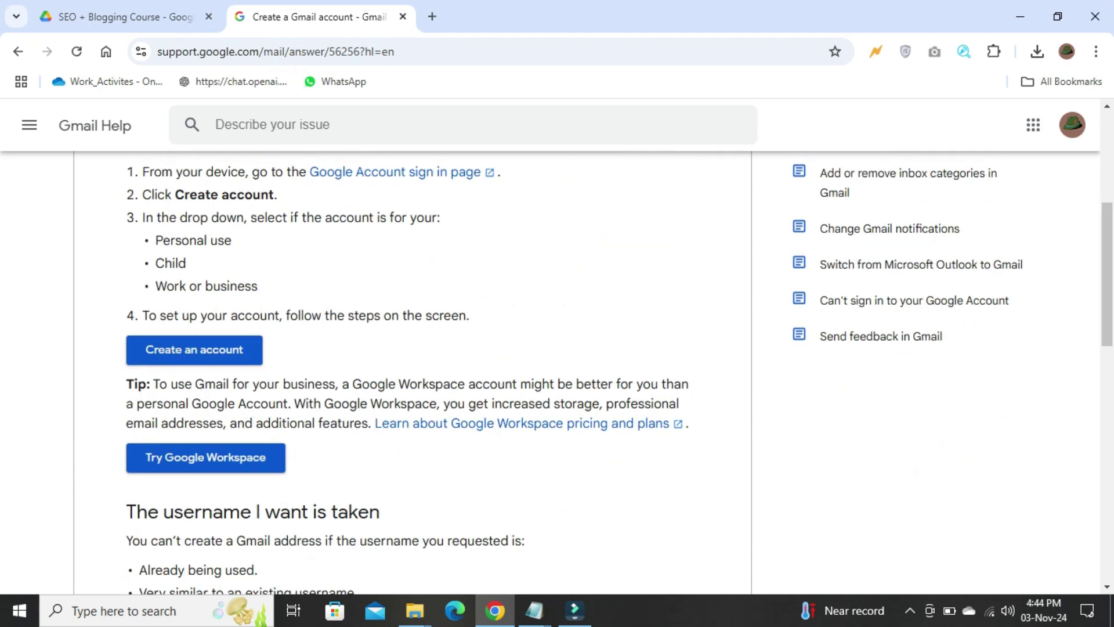
{"action": "left_click", "coordinate": [194, 349]}
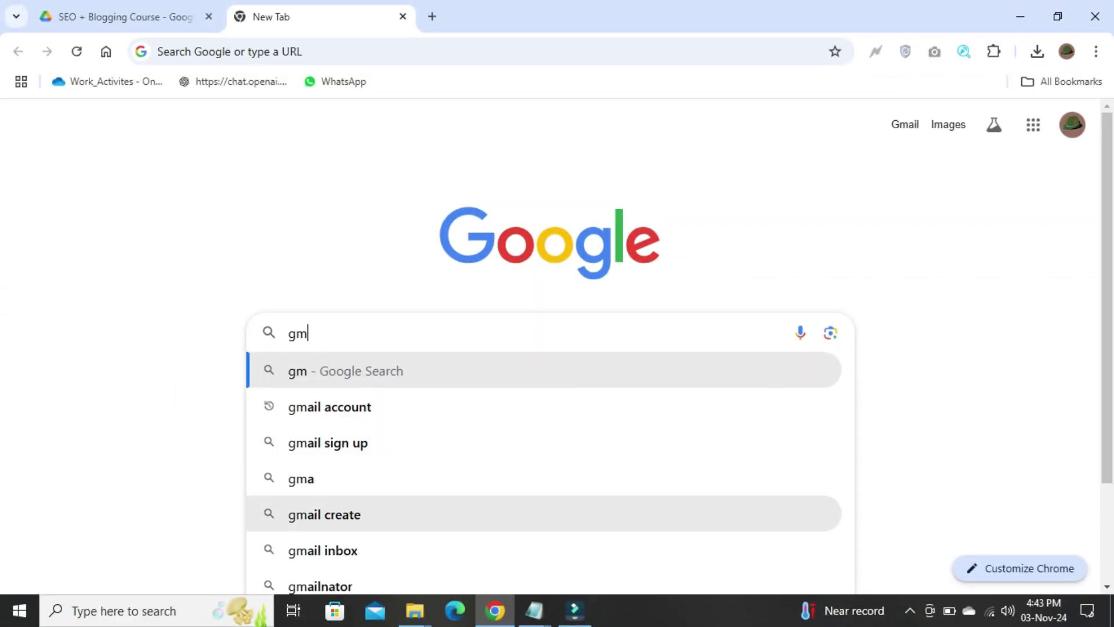
Step: Search for 'gmail create' and skim the Gmail account-creation help article
{"action": "left_click", "coordinate": [324, 515]}
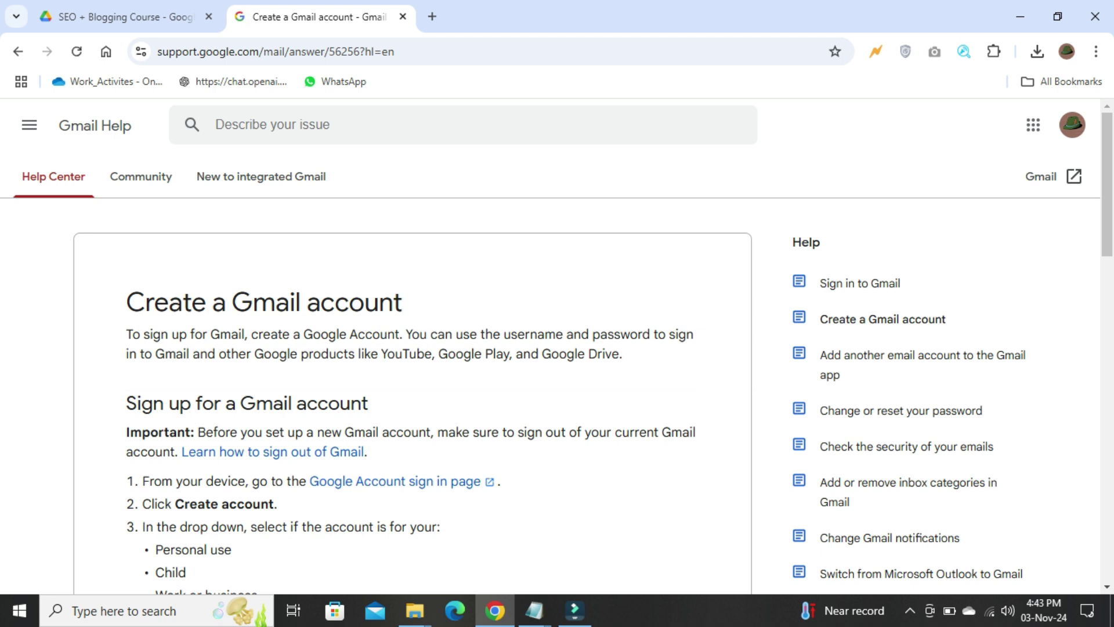
{"action": "scroll", "coordinate": [557, 348], "scroll_direction": "down", "scroll_amount": 20}
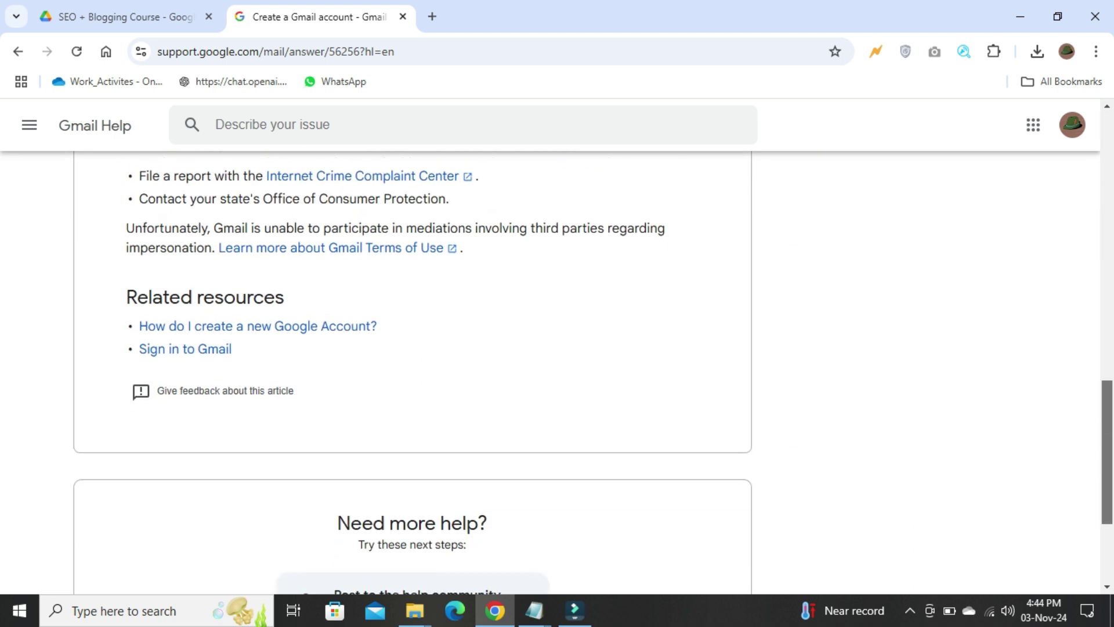
{"action": "scroll", "coordinate": [558, 372], "scroll_direction": "up", "scroll_amount": 10}
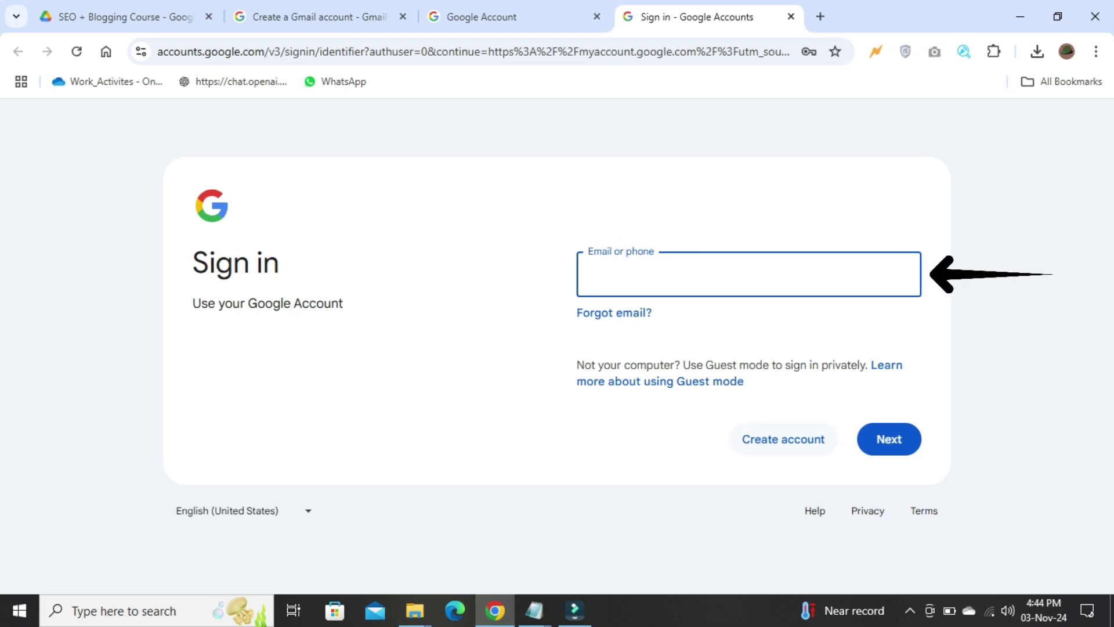
Step: Choose 'Create account' and pick 'For my personal use'
{"action": "left_click", "coordinate": [784, 438]}
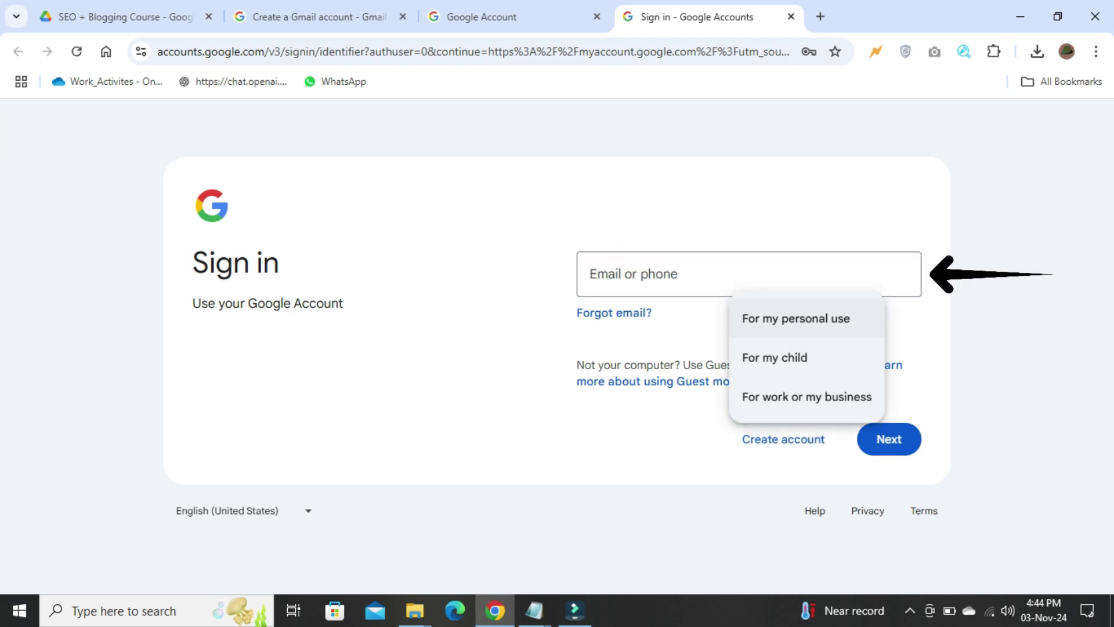
{"action": "left_click", "coordinate": [796, 318]}
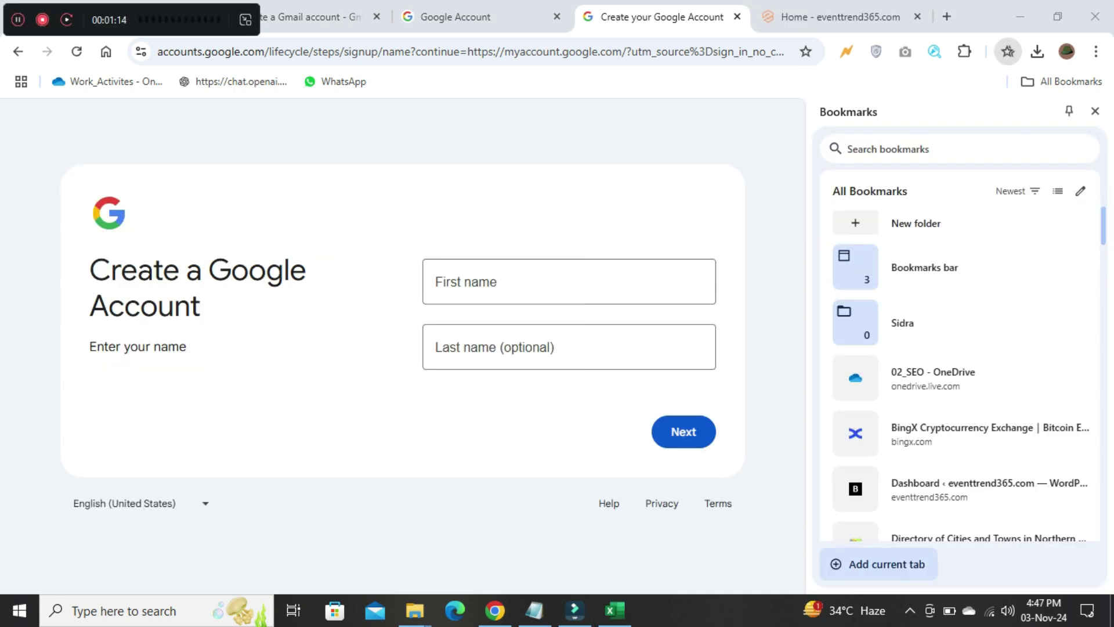
Step: Paste the business name as the first name, continue, and hide the Bookmarks panel
{"action": "left_click", "coordinate": [522, 282]}
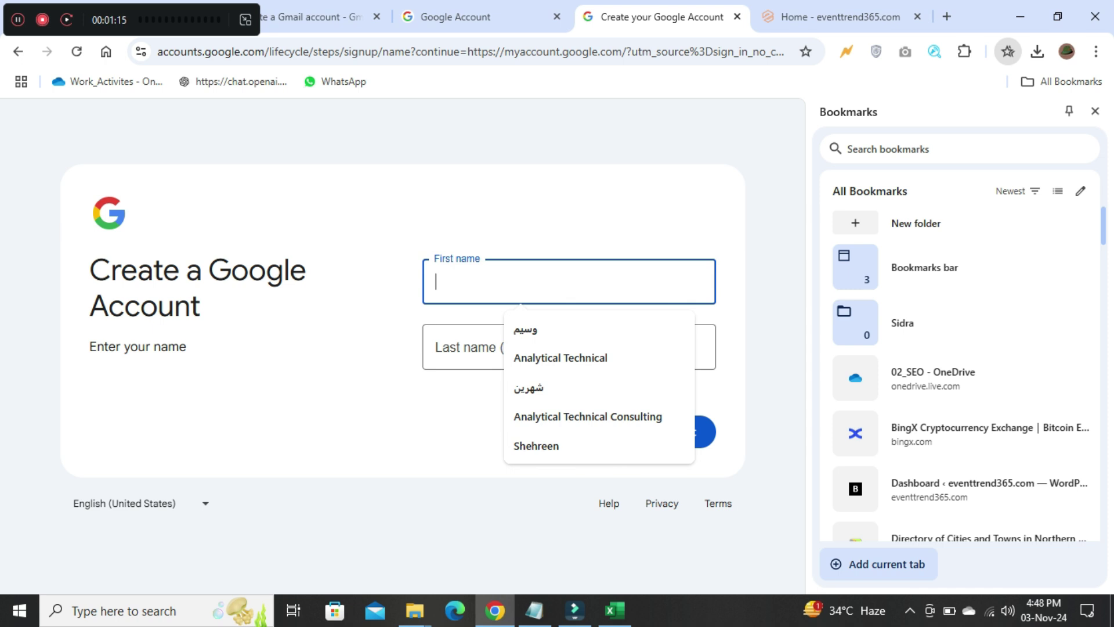
{"action": "key", "text": "Return"}
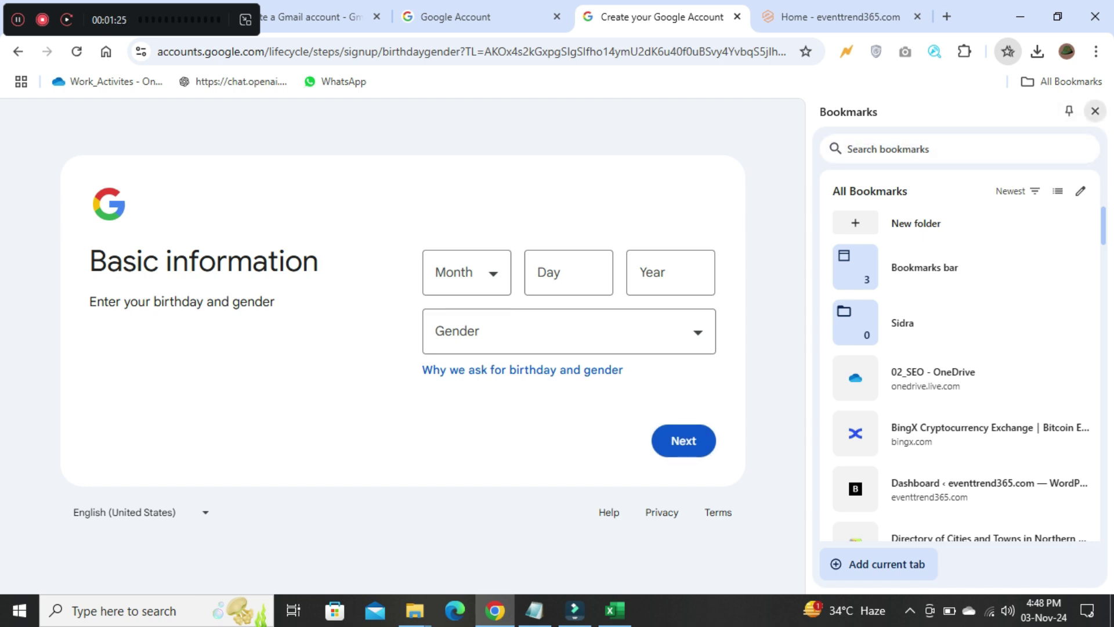
{"action": "left_click", "coordinate": [1095, 110]}
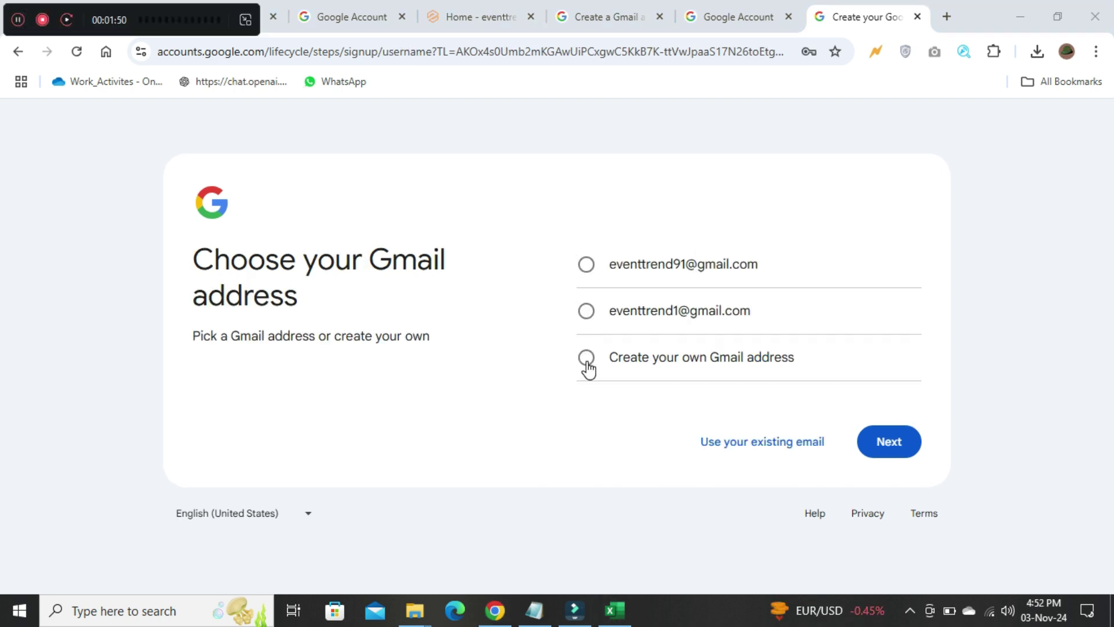
{"action": "left_click", "coordinate": [587, 358]}
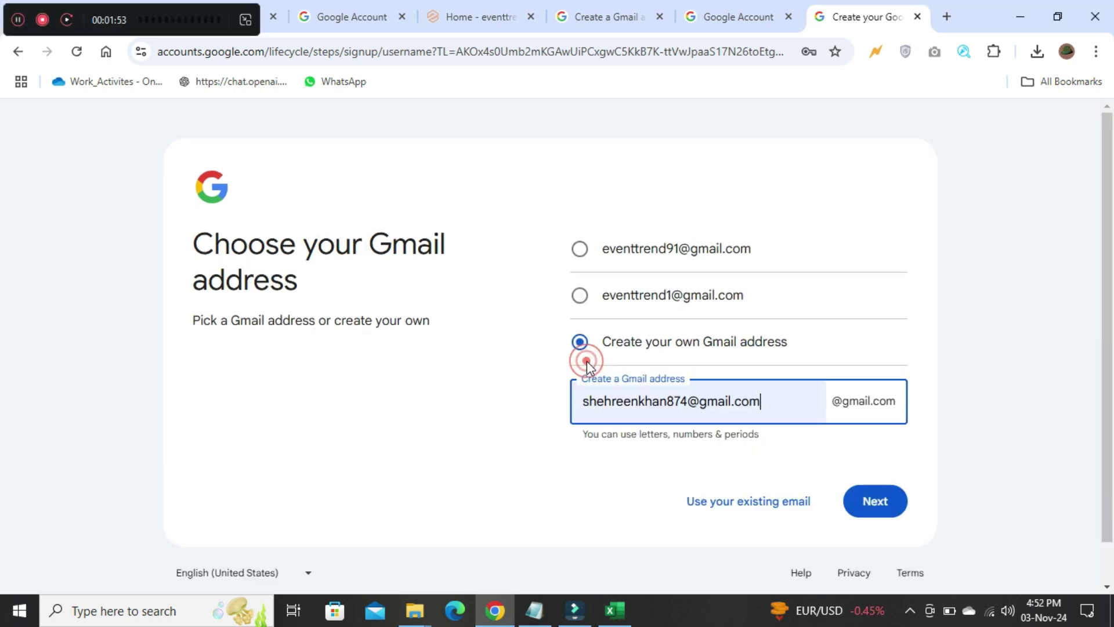
{"action": "left_click_drag", "start_coordinate": [690, 398], "coordinate": [569, 408]}
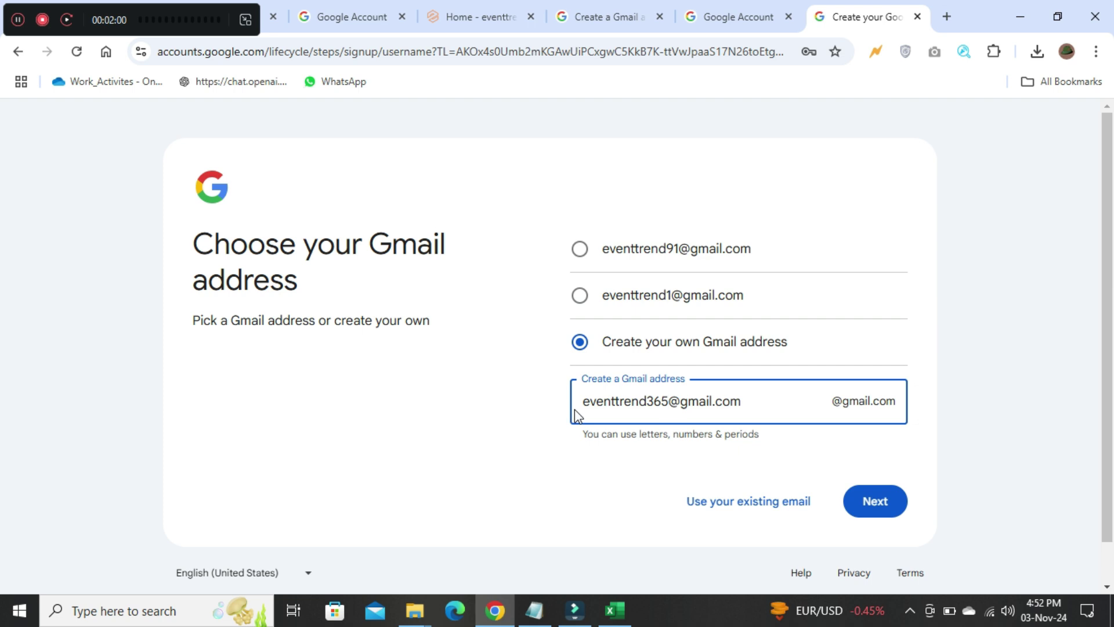
{"action": "left_click", "coordinate": [746, 402], "text": "shift"}
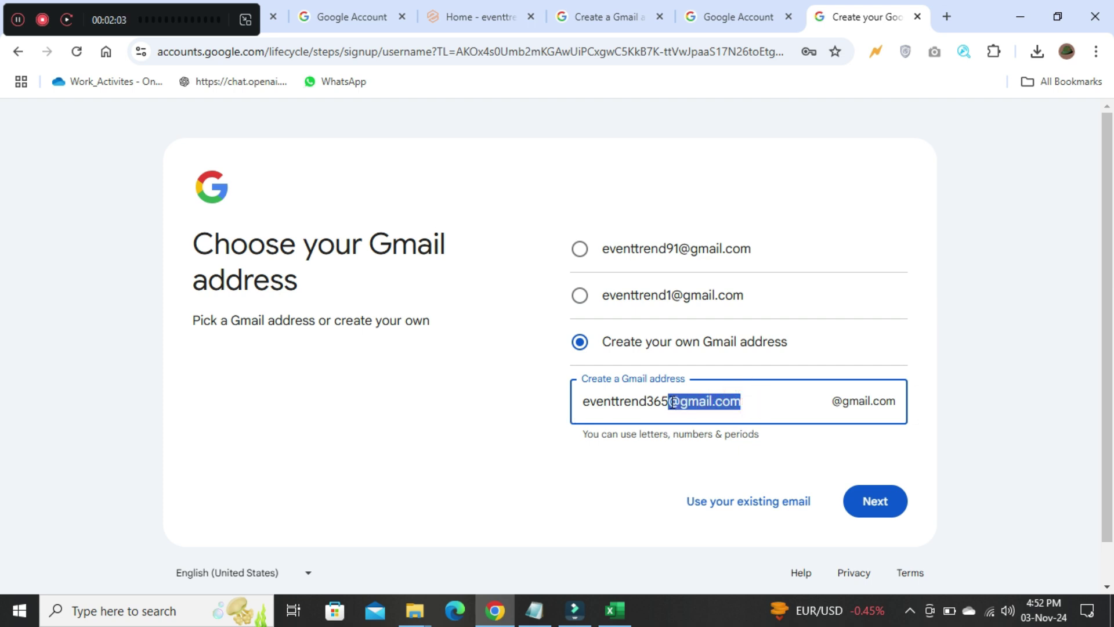
{"action": "key", "text": "BackSpace"}
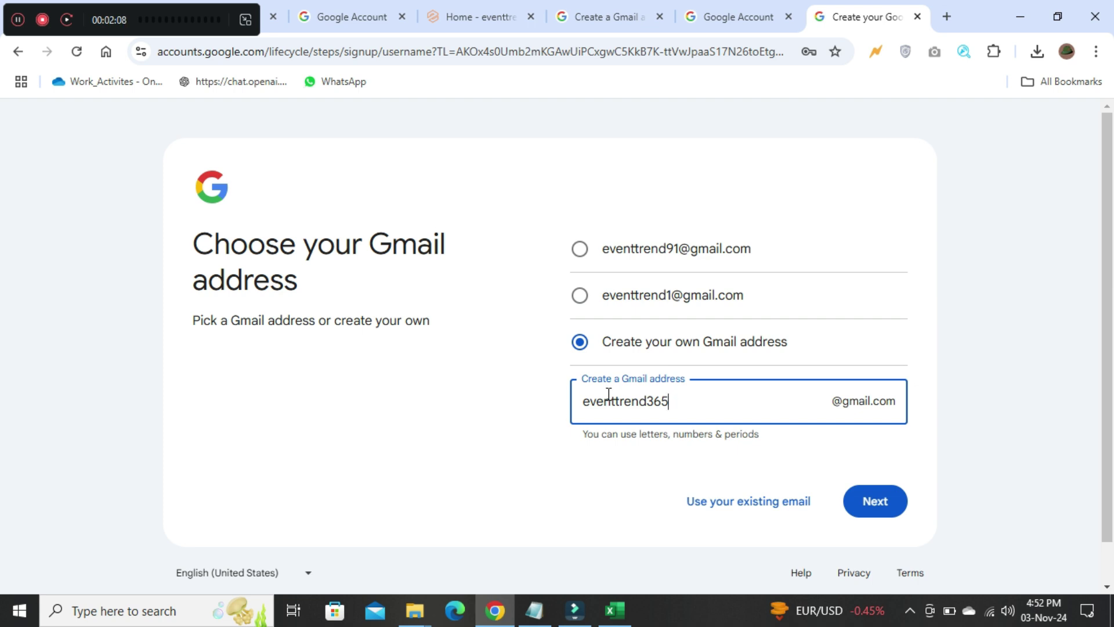
{"action": "left_click", "coordinate": [872, 500]}
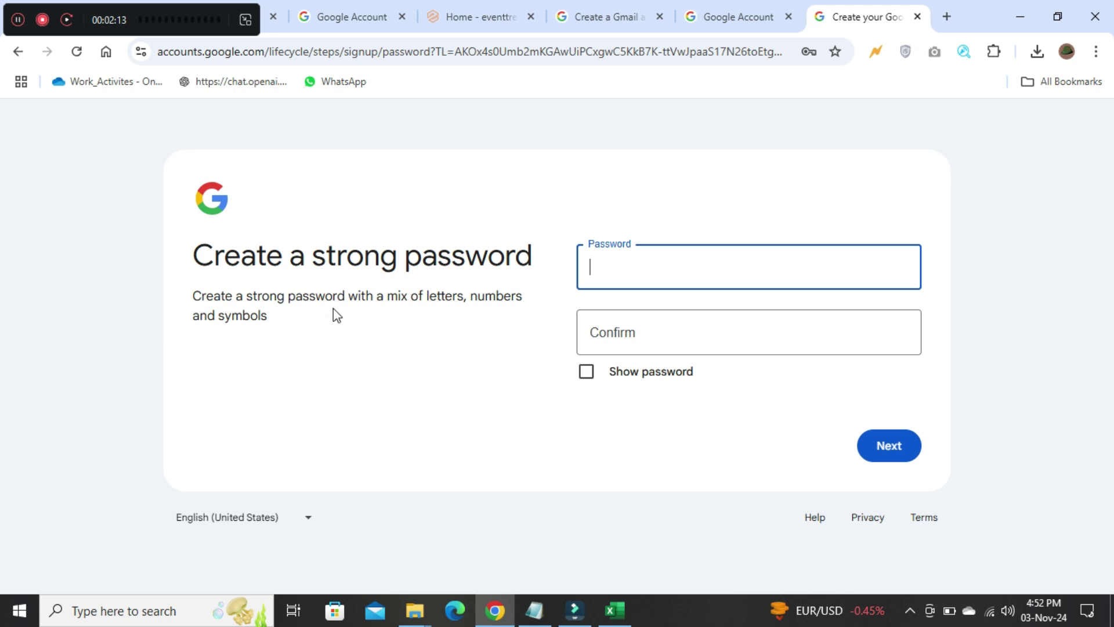
Step: Confirm the account details and agree to the Privacy and Terms
{"action": "left_click", "coordinate": [18, 20]}
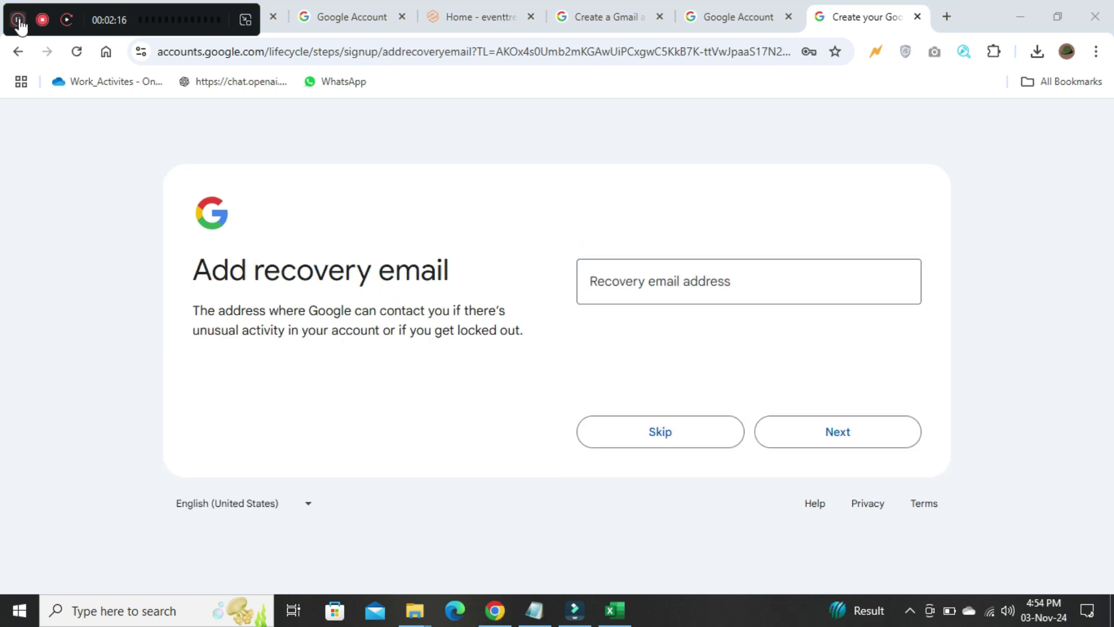
{"action": "left_click", "coordinate": [592, 329]}
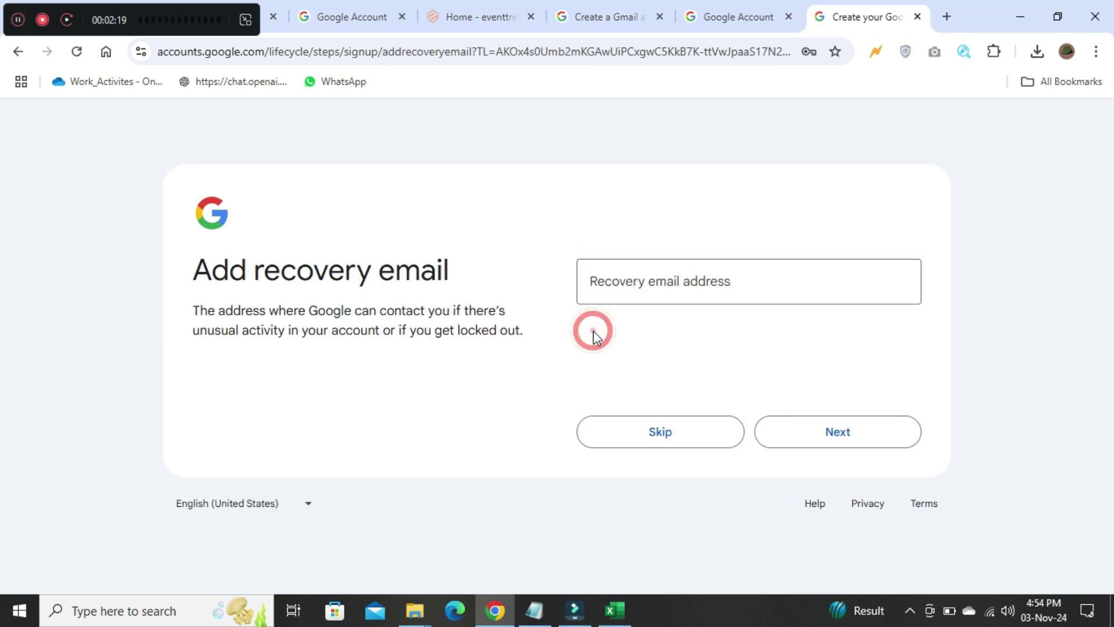
{"action": "left_click", "coordinate": [18, 20]}
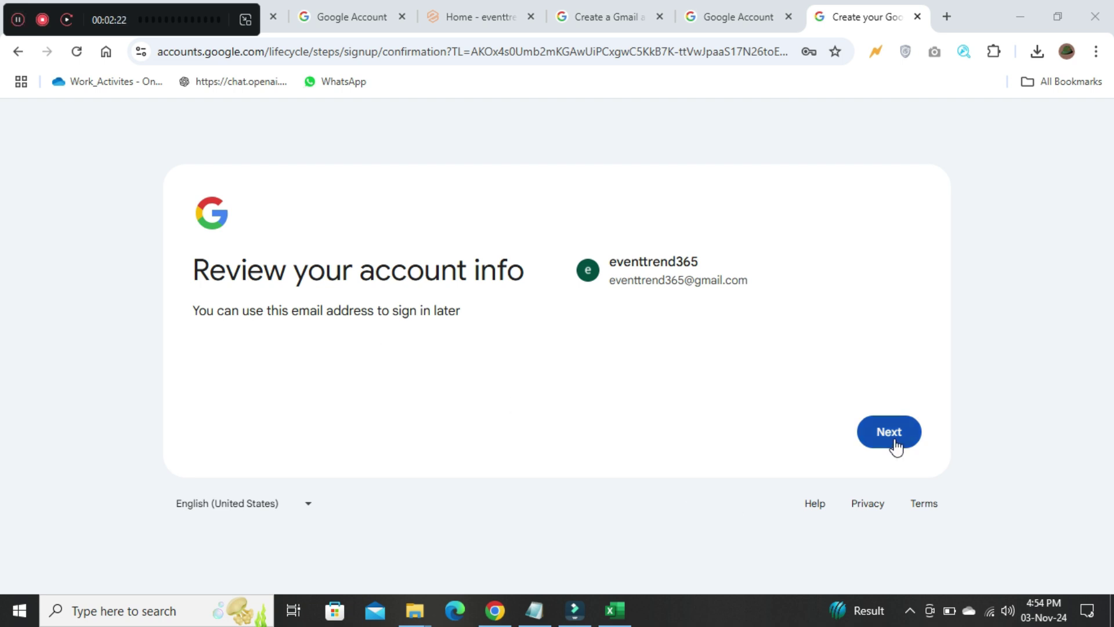
{"action": "left_click", "coordinate": [894, 443]}
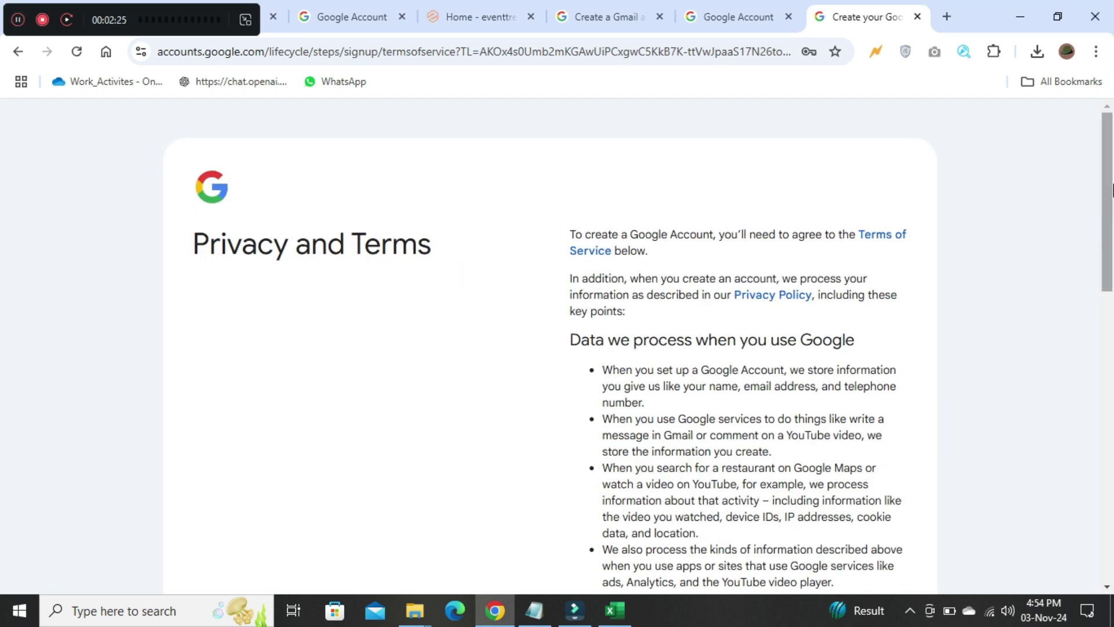
{"action": "scroll", "coordinate": [1109, 192], "scroll_direction": "down", "scroll_amount": 13}
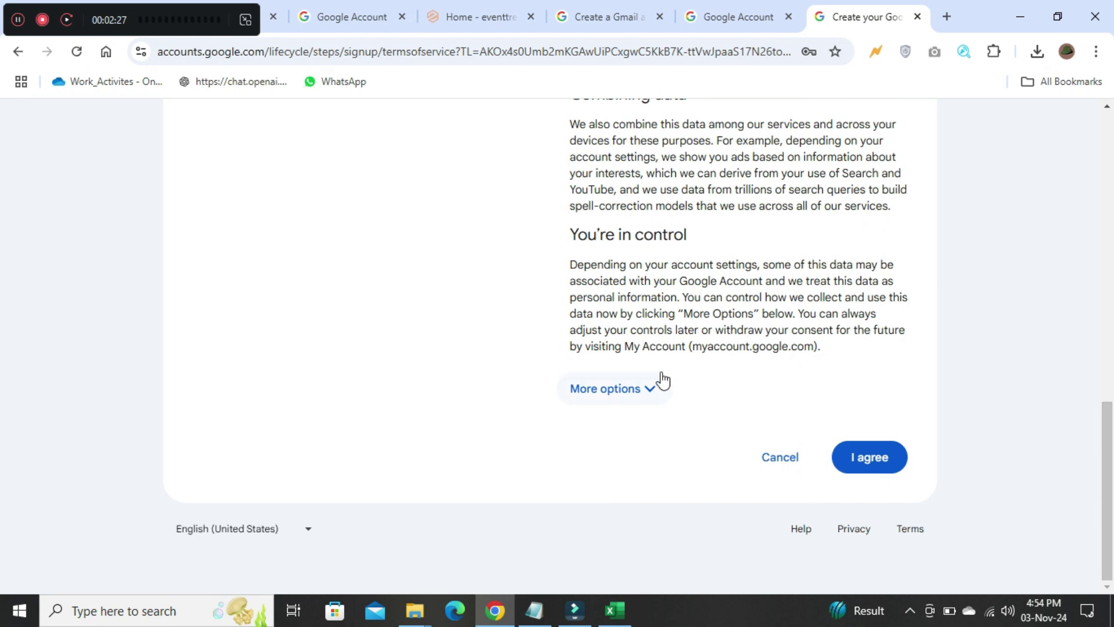
{"action": "left_click", "coordinate": [861, 462]}
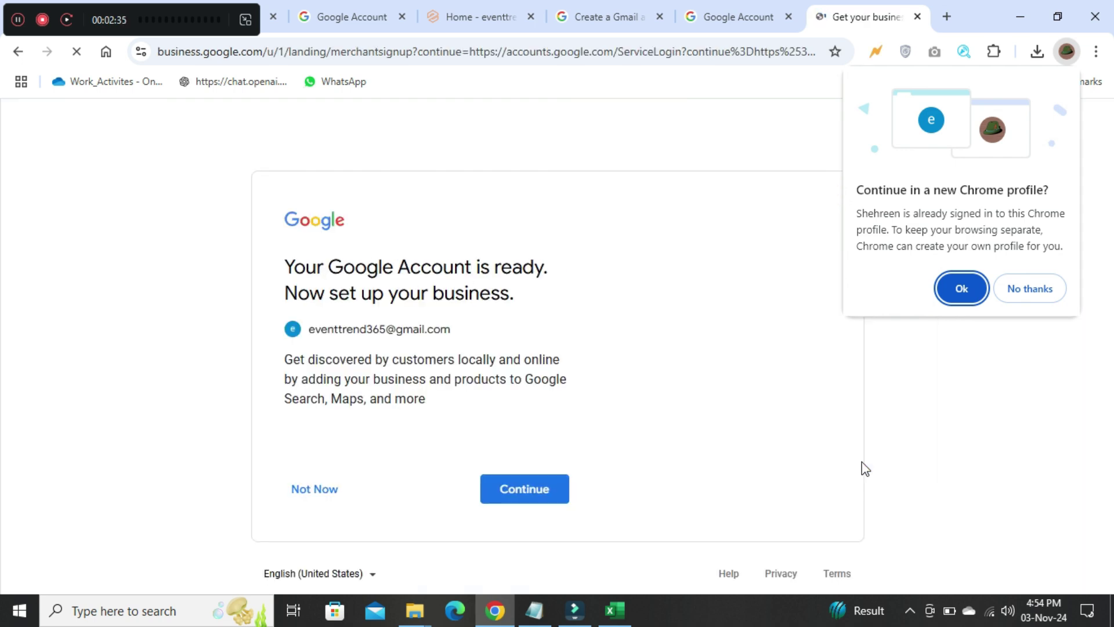
Step: Accept the new Chrome profile, turn on sync, finish customization, and continue to business setup
{"action": "left_click", "coordinate": [973, 294]}
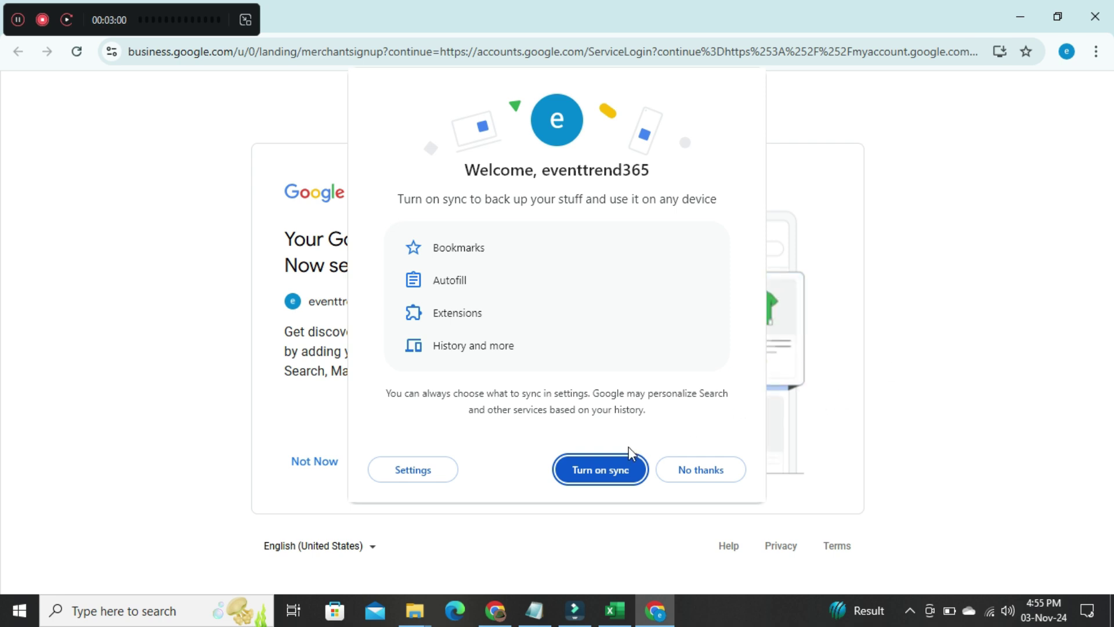
{"action": "left_click", "coordinate": [612, 473]}
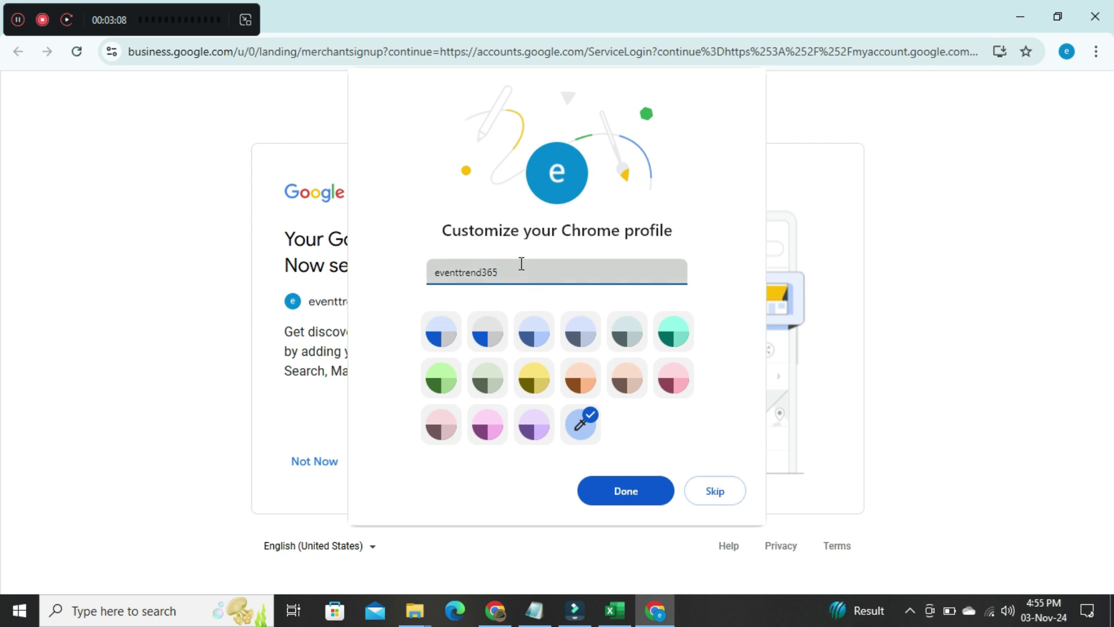
{"action": "left_click", "coordinate": [610, 494]}
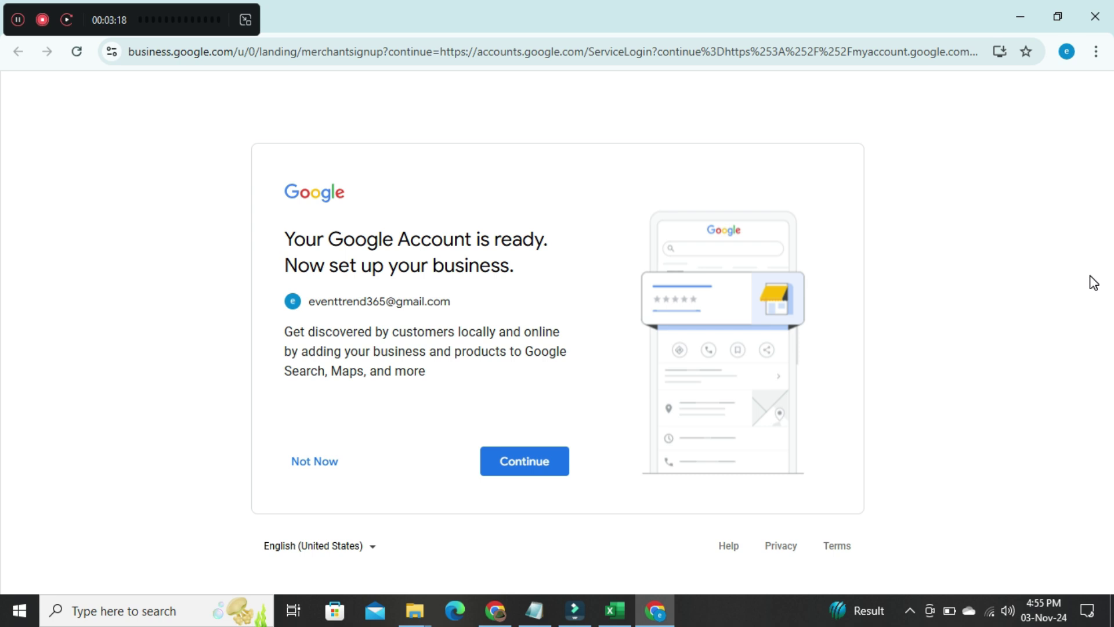
{"action": "left_click", "coordinate": [545, 465]}
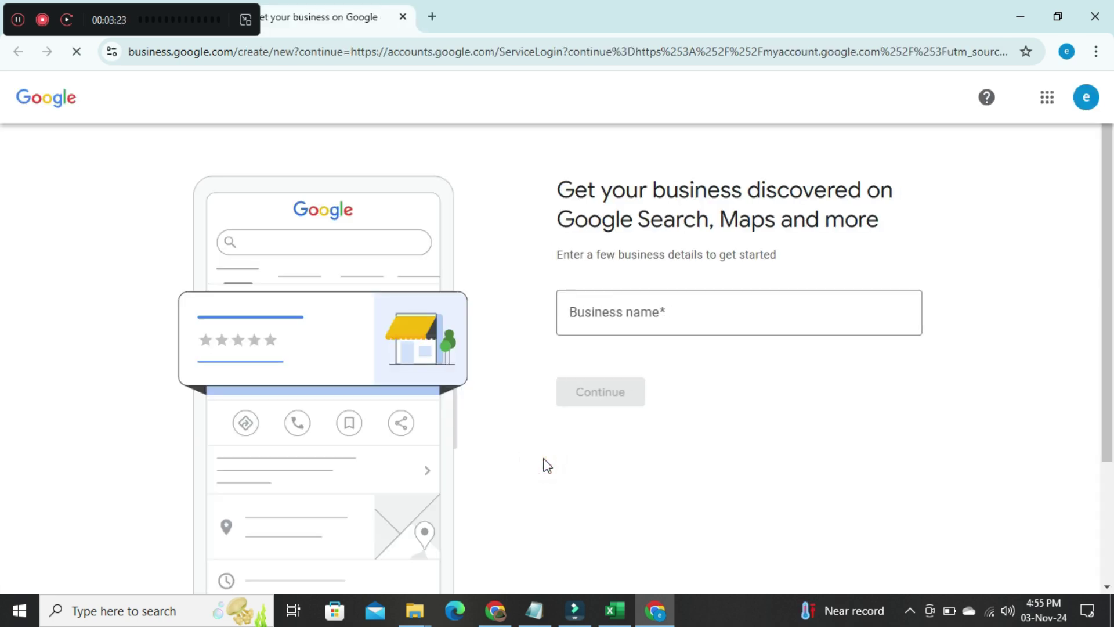
Step: Paste a name into the Business name field, then open the account avatar menu
{"action": "left_click", "coordinate": [607, 318]}
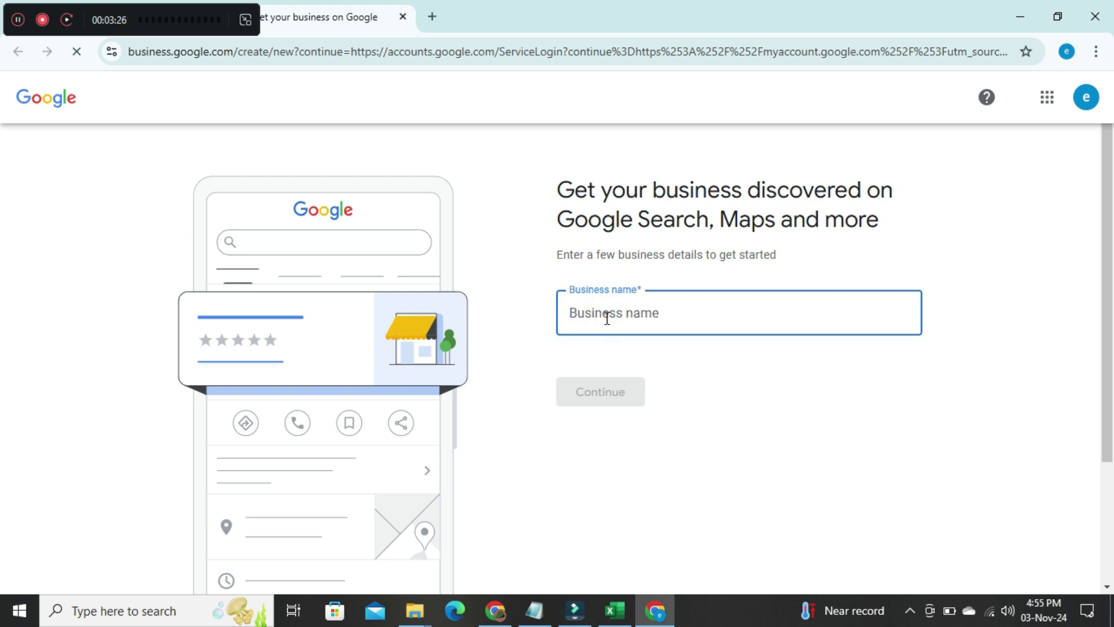
{"action": "key", "text": "ctrl+v"}
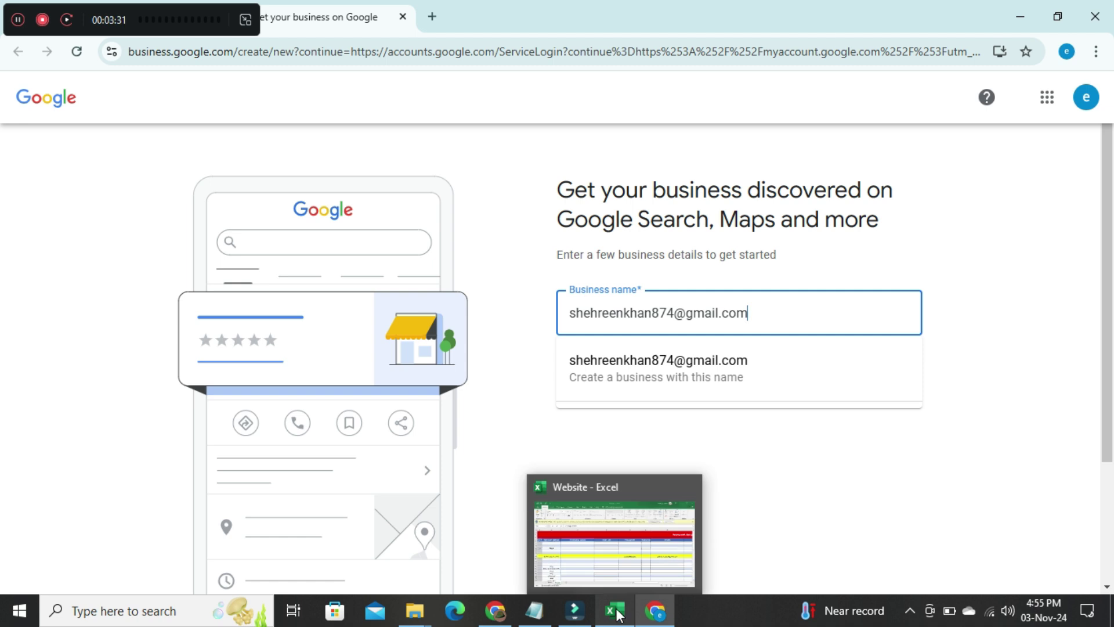
{"action": "left_click", "coordinate": [14, 21]}
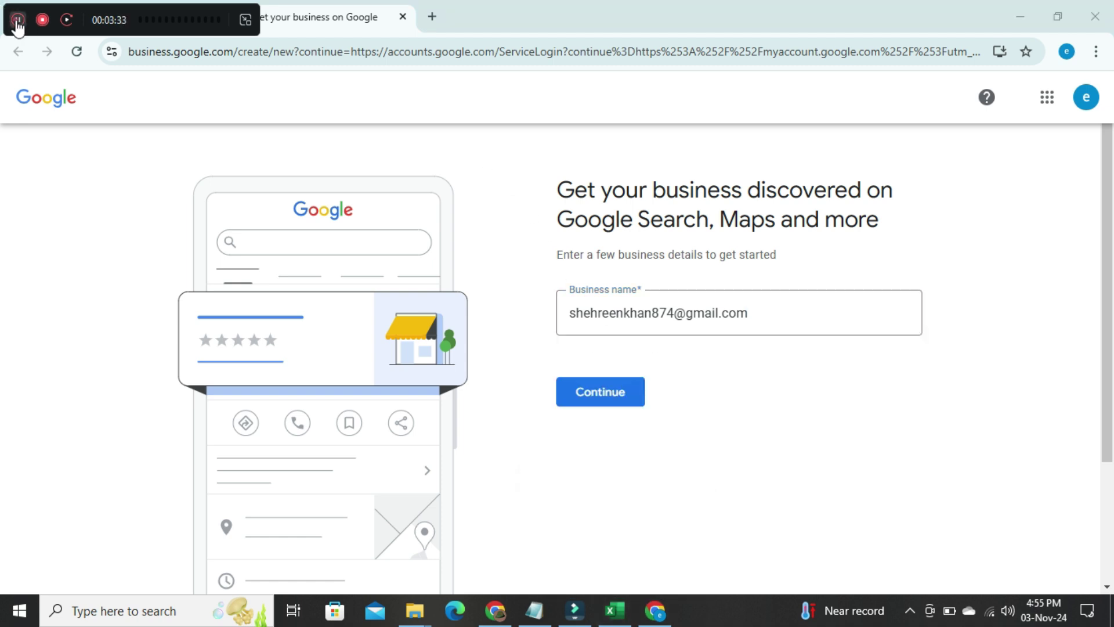
{"action": "left_click", "coordinate": [1086, 97]}
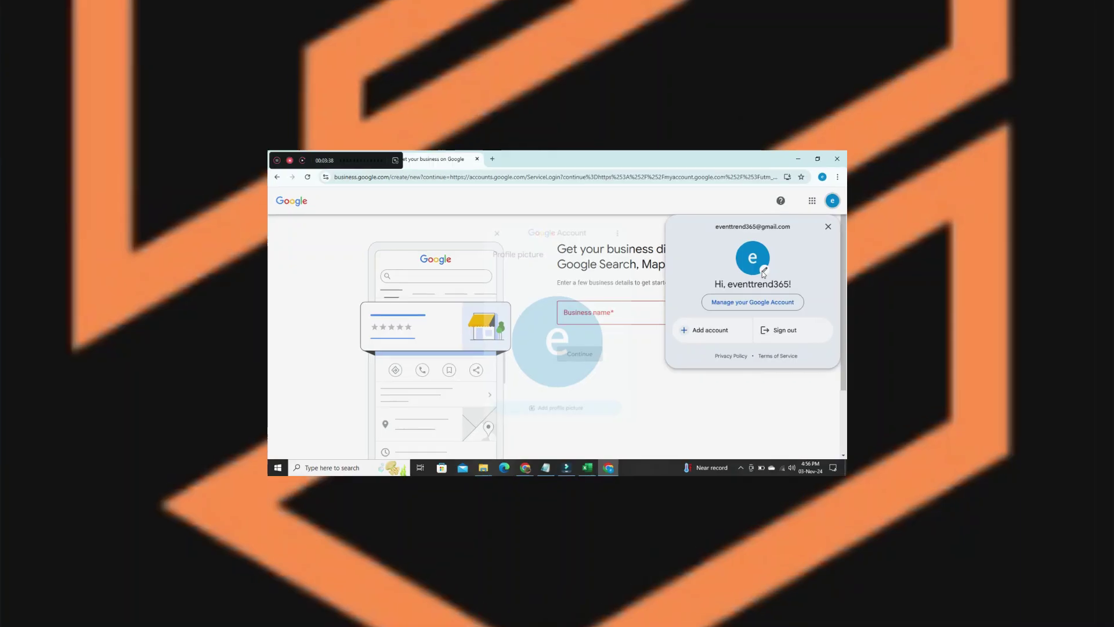
Step: Choose a new profile picture from the computer, selecting the orange logo PNG in Downloads
{"action": "left_click", "coordinate": [769, 268]}
{"action": "left_click", "coordinate": [590, 481]}
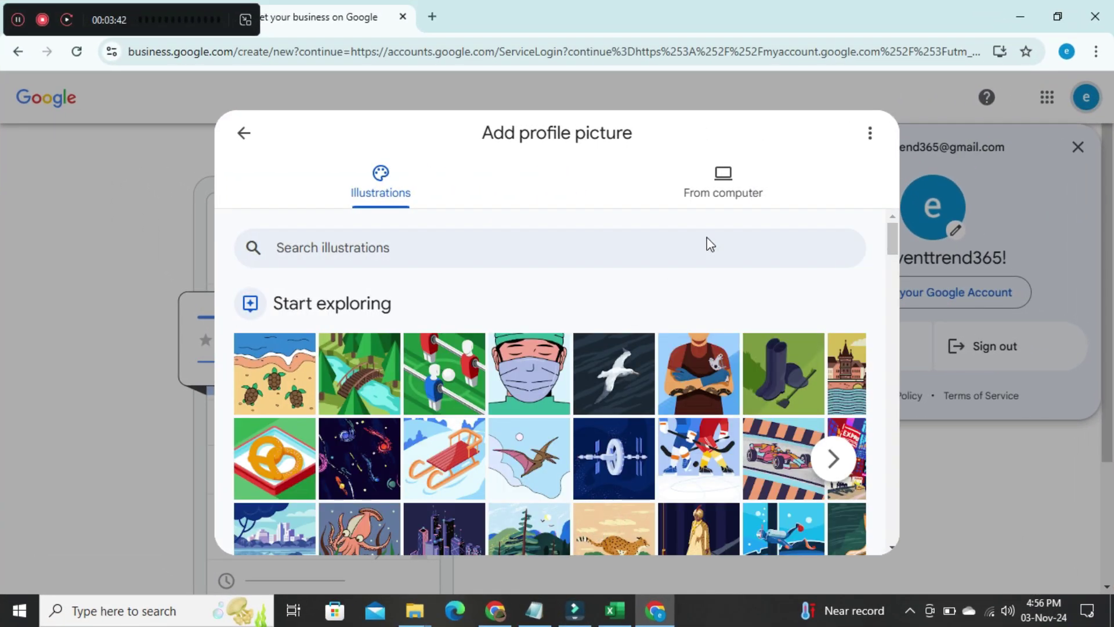
{"action": "left_click", "coordinate": [727, 193]}
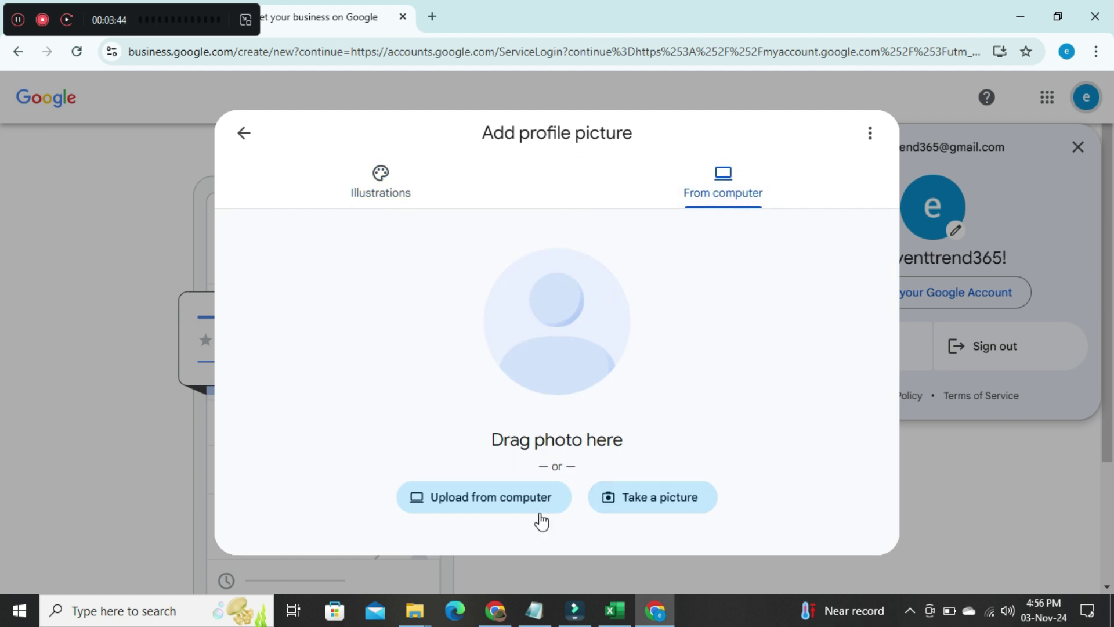
{"action": "left_click", "coordinate": [514, 497]}
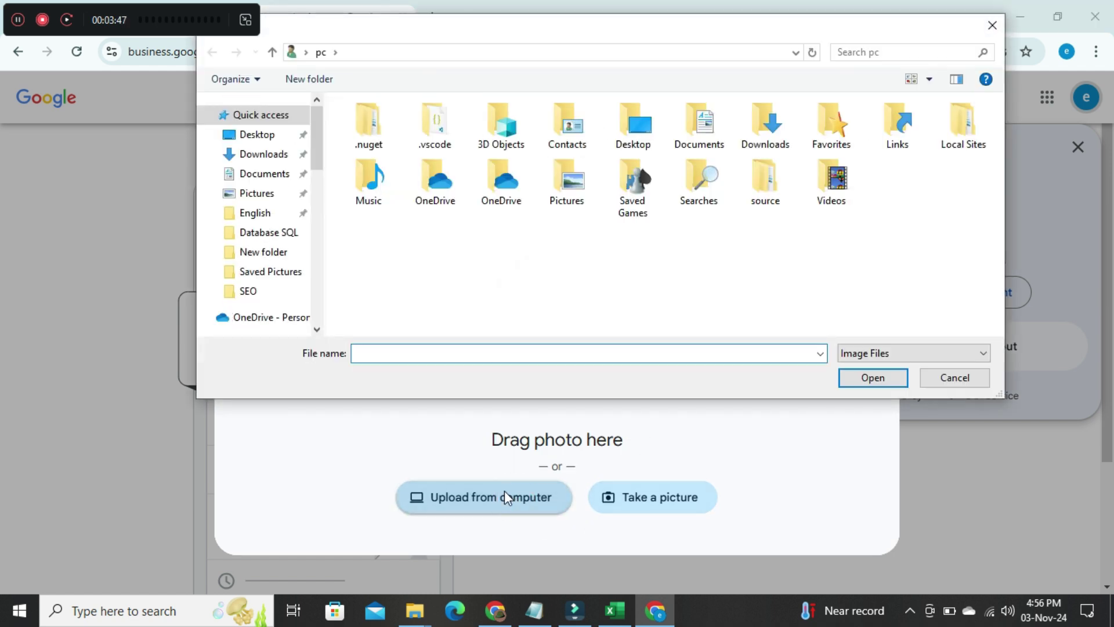
{"action": "left_click", "coordinate": [260, 154]}
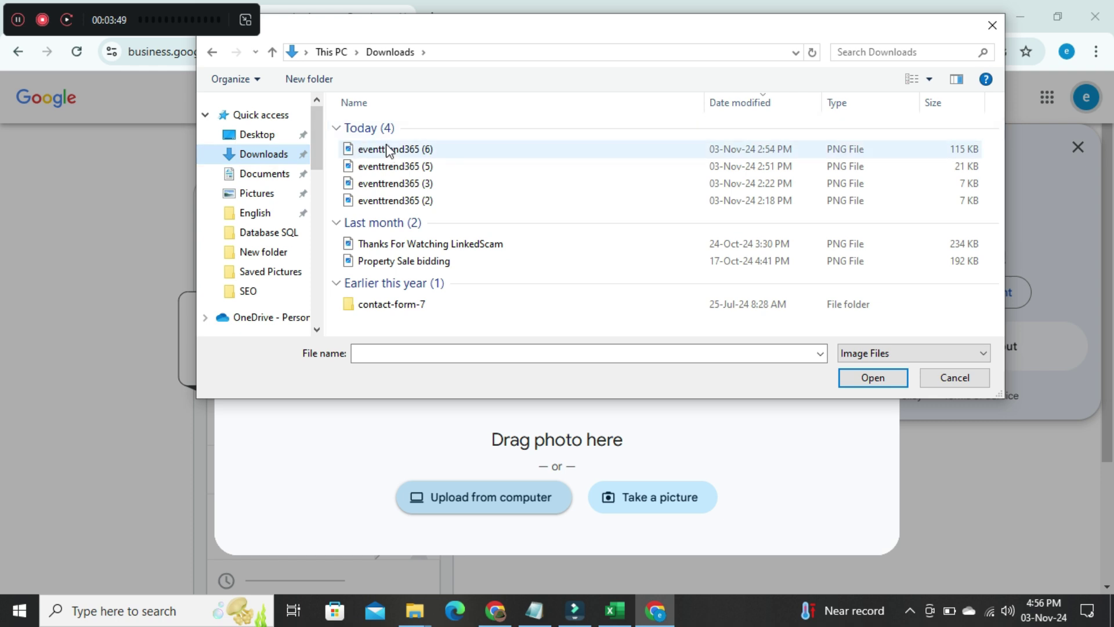
{"action": "left_click", "coordinate": [387, 152]}
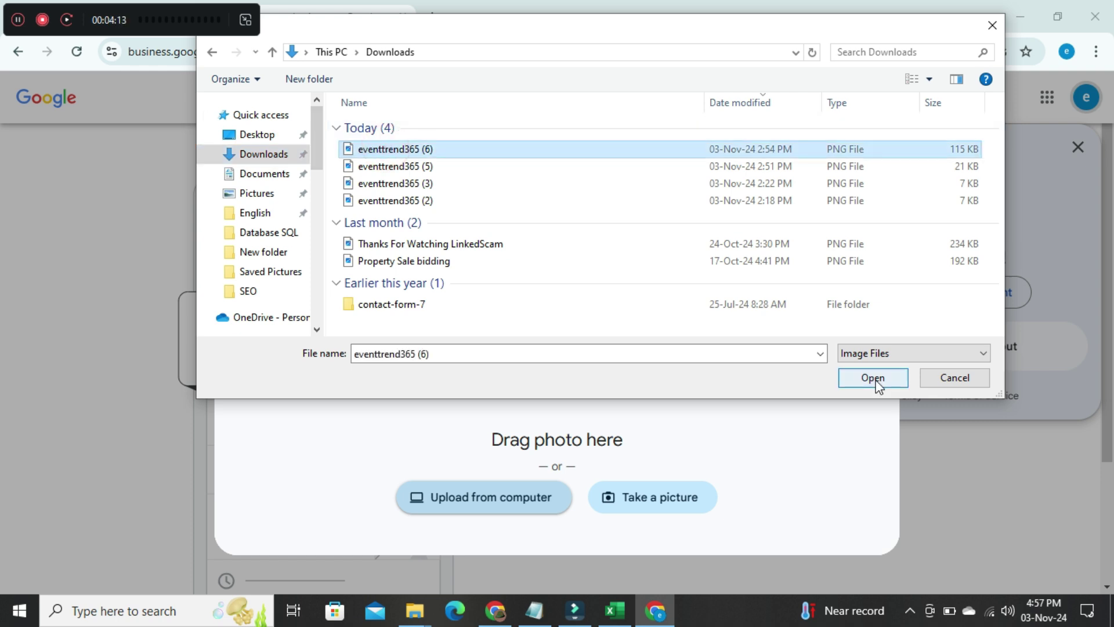
{"action": "left_click", "coordinate": [875, 379]}
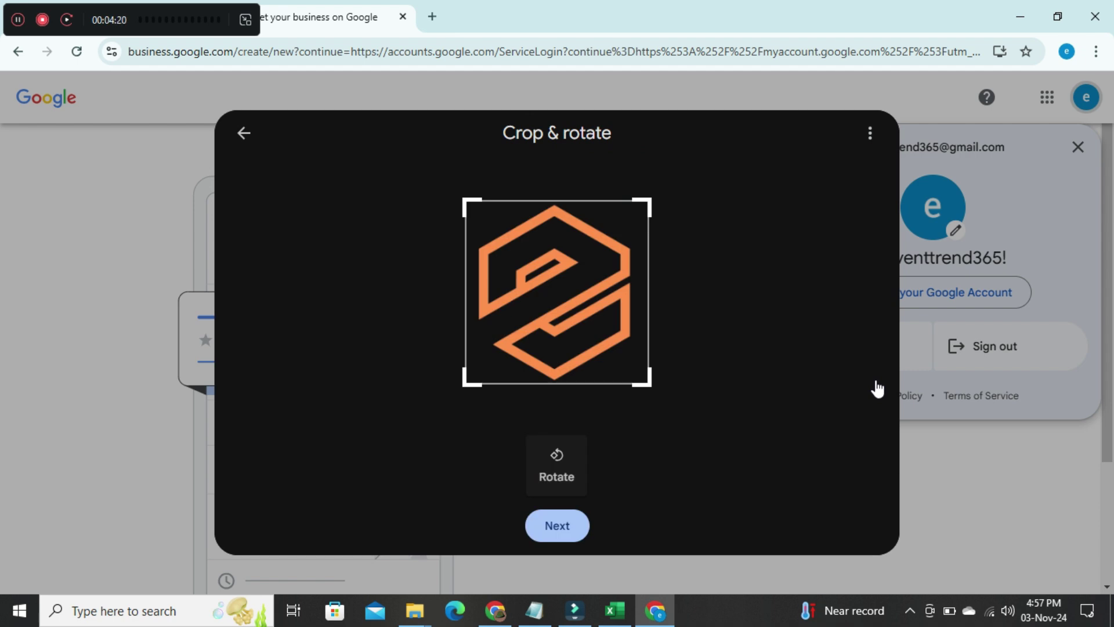
Step: Keep the crop, save the orange logo as the profile picture, and close the dialog
{"action": "left_click", "coordinate": [568, 525]}
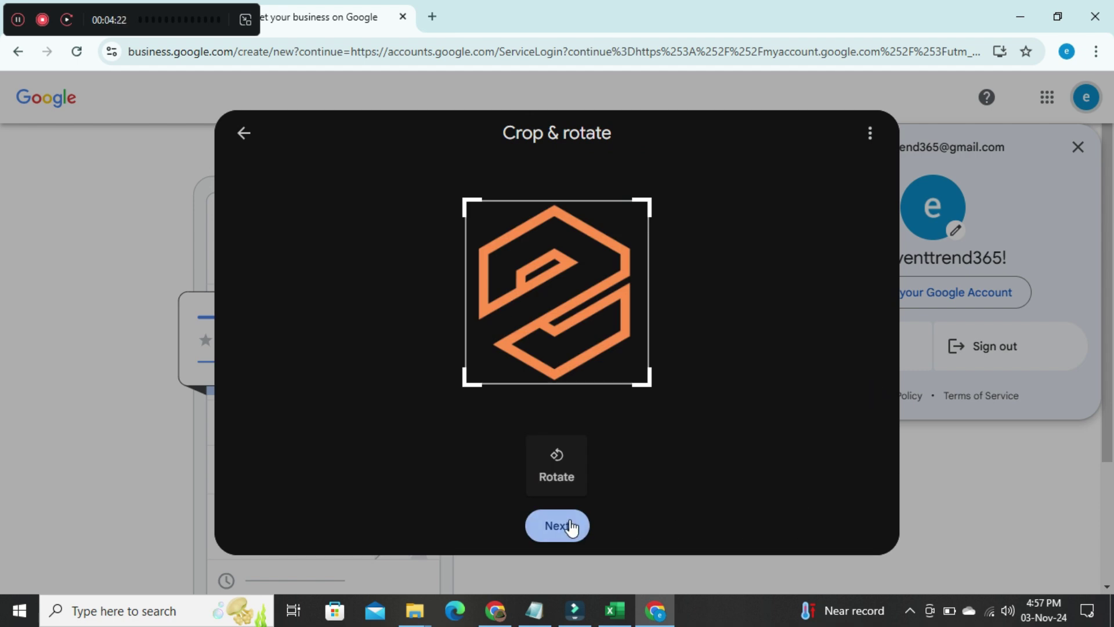
{"action": "left_click", "coordinate": [571, 523]}
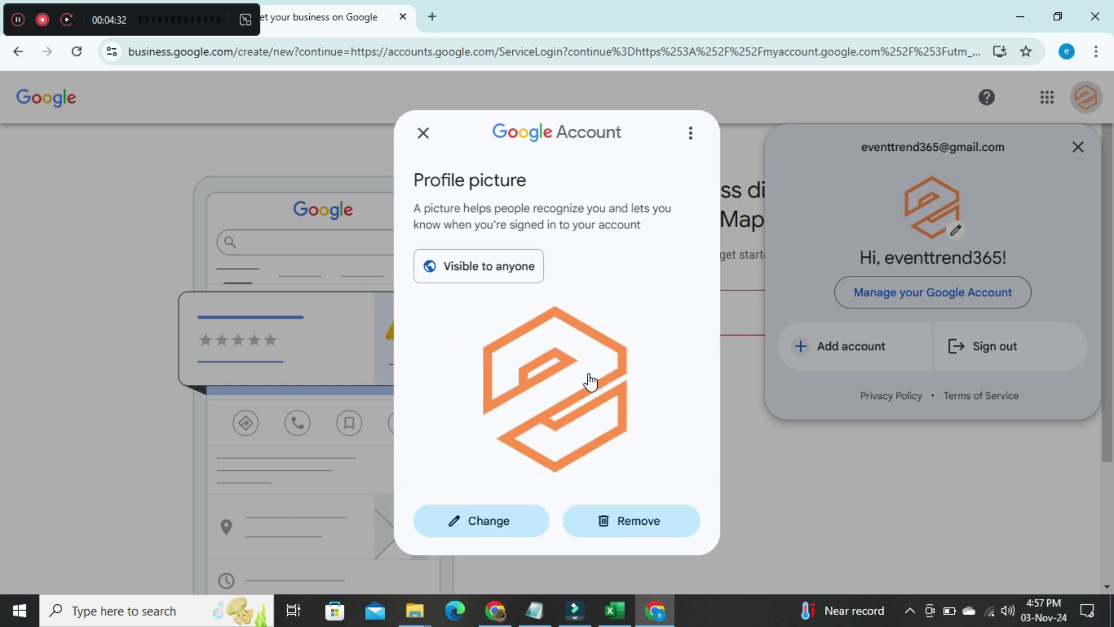
{"action": "left_click", "coordinate": [761, 436]}
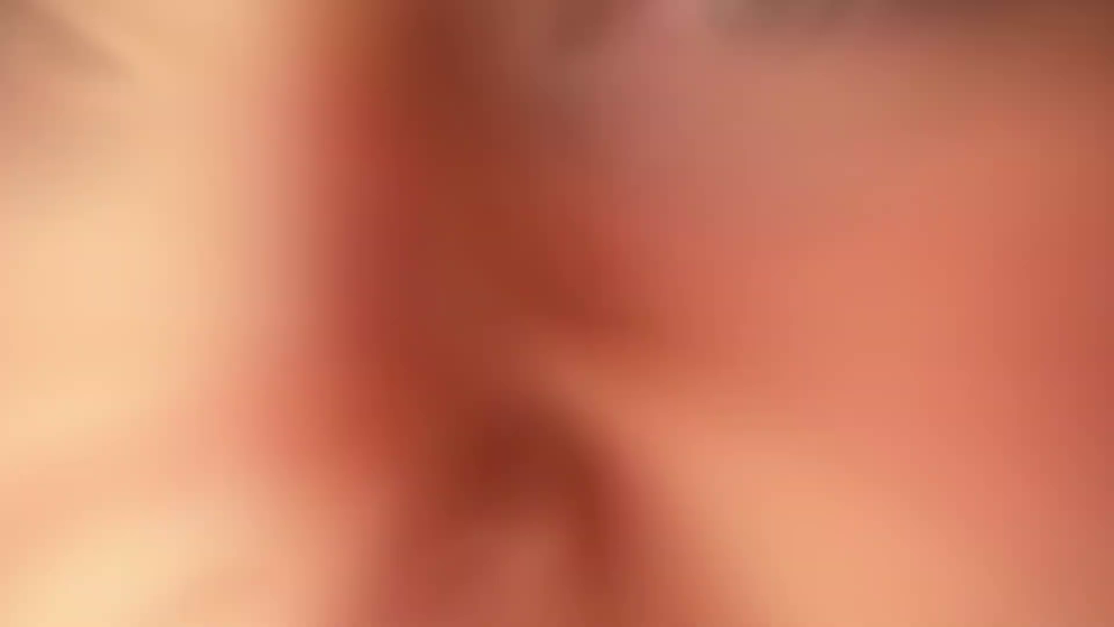